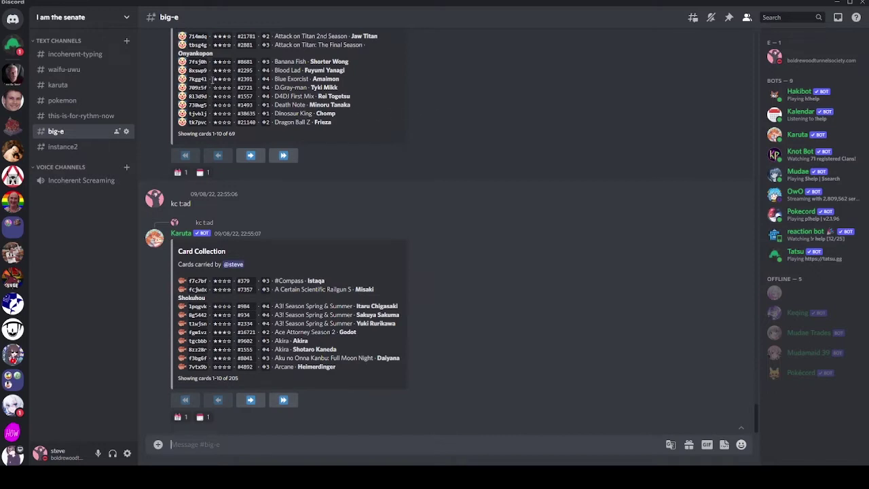
{"action": "double_click", "coordinate": [197, 70]}
{"action": "left_click", "coordinate": [189, 289]}
{"action": "double_click", "coordinate": [184, 288]}
{"action": "left_click", "coordinate": [494, 303]}
{"action": "left_click", "coordinate": [255, 381]}
{"action": "scroll", "coordinate": [14, 330], "scroll_direction": "down", "scroll_amount": 5}
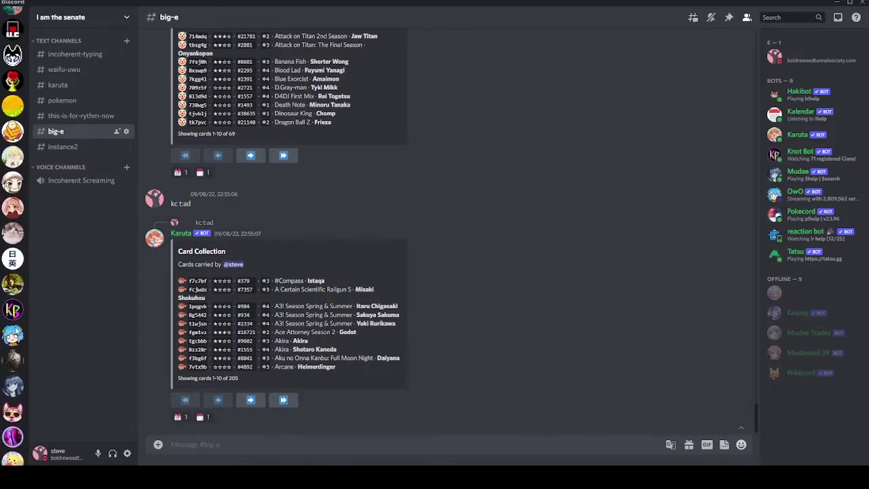
{"action": "scroll", "coordinate": [14, 333], "scroll_direction": "down", "scroll_amount": 3}
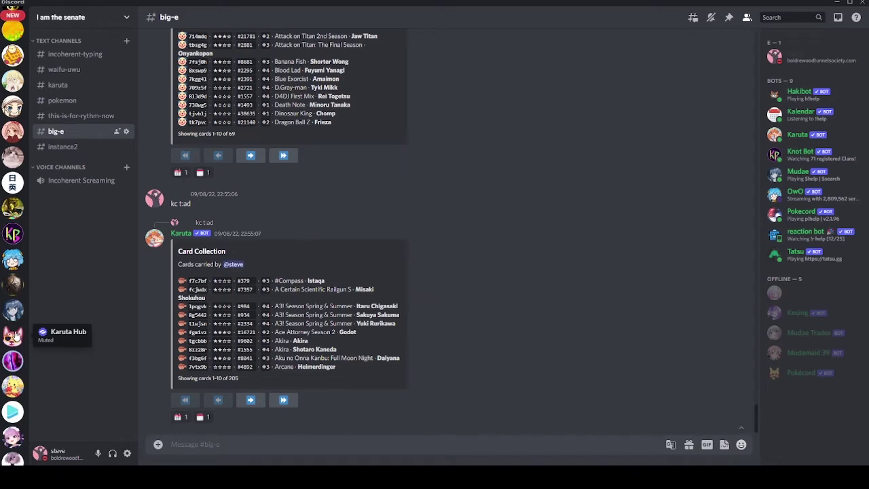
Open Karuta Hub's #trading-ads and jump to the user's WL>100 sell ad.
{"action": "left_click", "coordinate": [14, 334]}
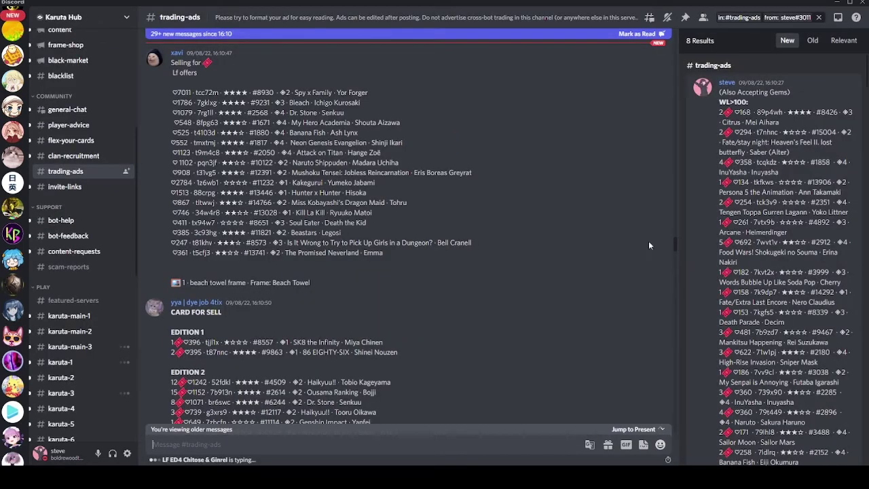
{"action": "left_click", "coordinate": [814, 233]}
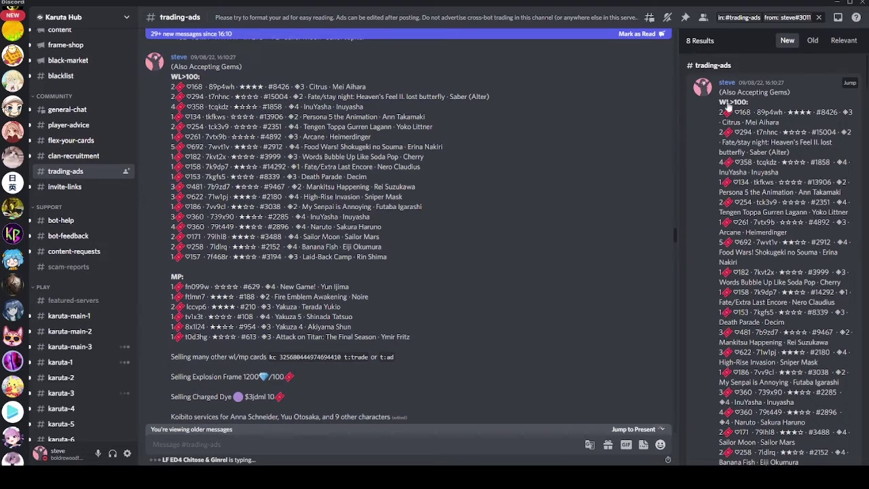
{"action": "scroll", "coordinate": [772, 183], "scroll_direction": "down", "scroll_amount": 5}
{"action": "scroll", "coordinate": [772, 183], "scroll_direction": "down", "scroll_amount": 4}
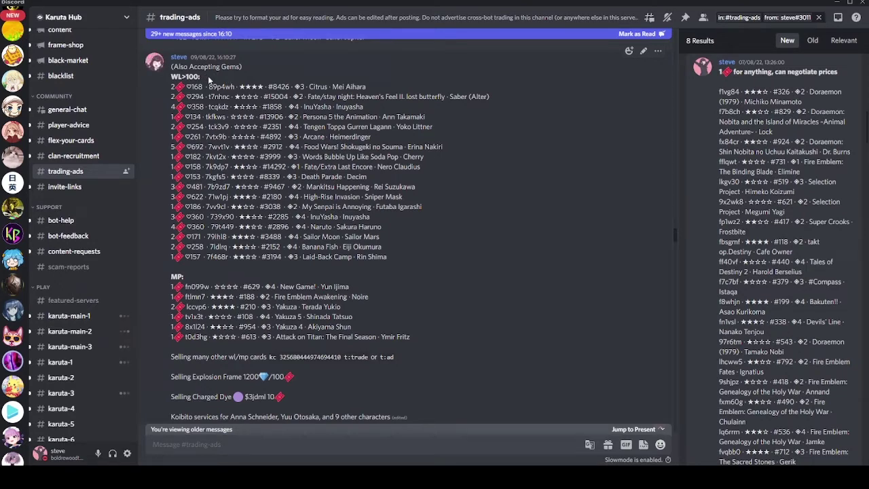
Highlight the ad's WL>100 label, its (Also Accepting Gems) line, and the words Frame and Koibito.
{"action": "left_click_drag", "start_coordinate": [209, 80], "coordinate": [171, 76]}
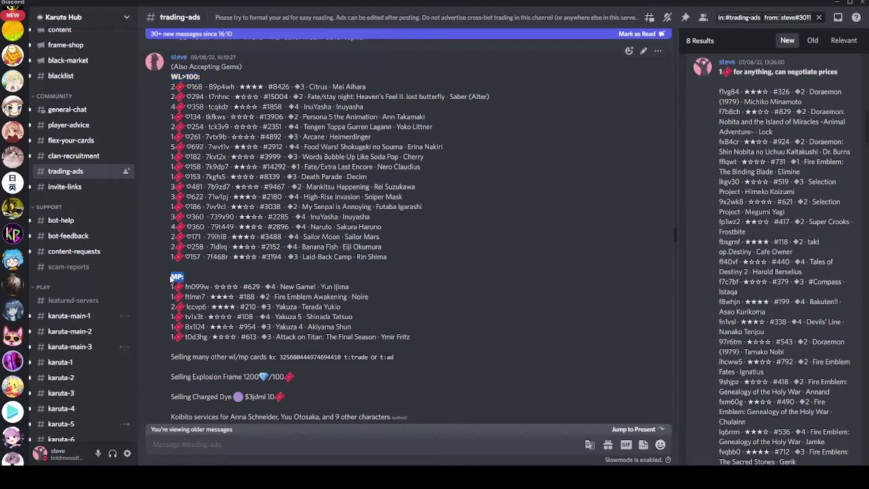
{"action": "left_click_drag", "start_coordinate": [246, 68], "coordinate": [171, 67]}
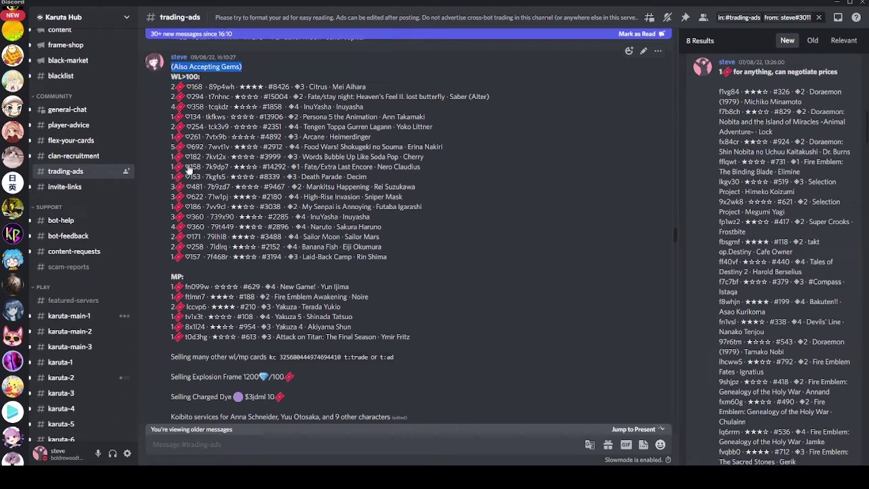
{"action": "left_click_drag", "start_coordinate": [242, 376], "coordinate": [223, 376]}
{"action": "left_click", "coordinate": [224, 407]}
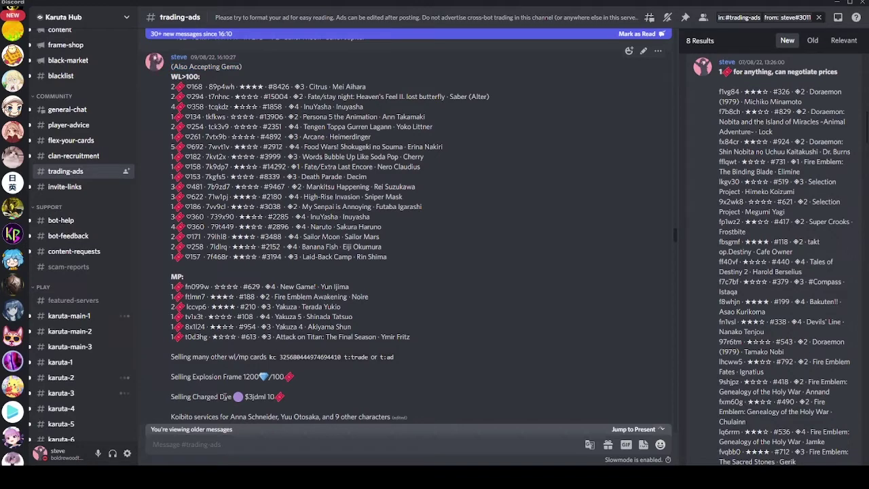
{"action": "left_click_drag", "start_coordinate": [195, 416], "coordinate": [171, 417]}
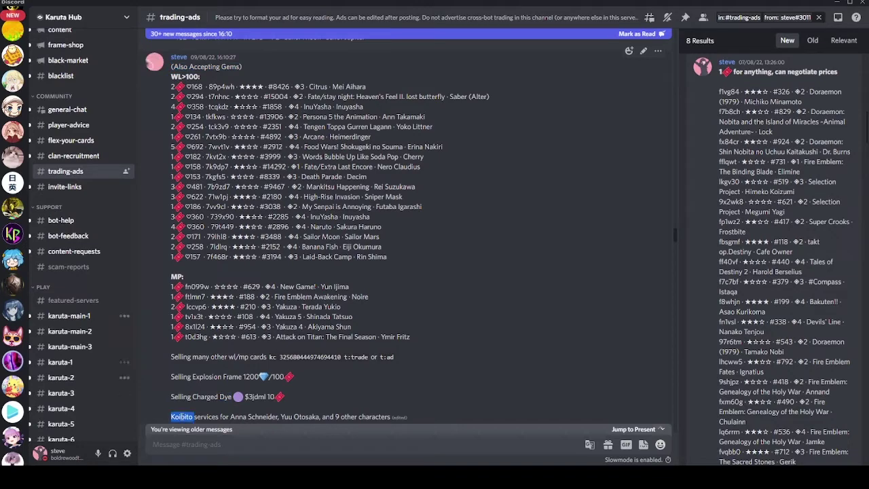
{"action": "left_click", "coordinate": [344, 380]}
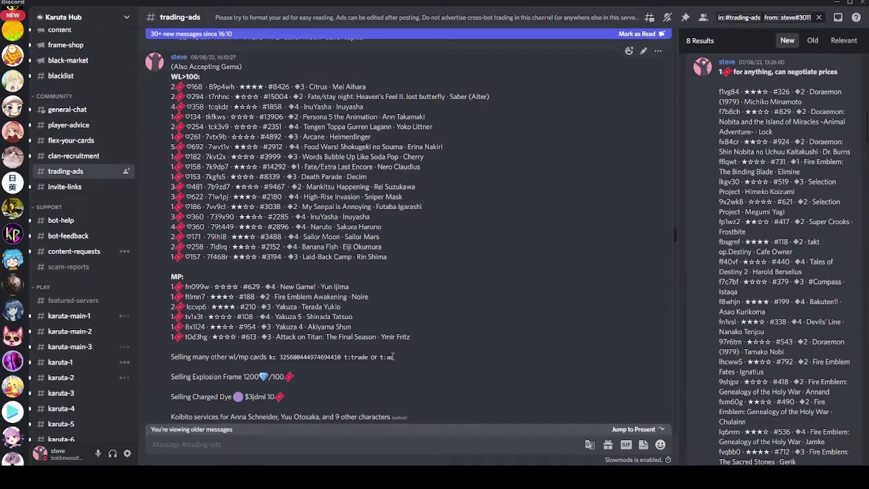
Jump to the 07/08/22 sell ad, select its ◈3 · #Compass · Istaqa card details, and clear the search.
{"action": "left_click", "coordinate": [836, 158]}
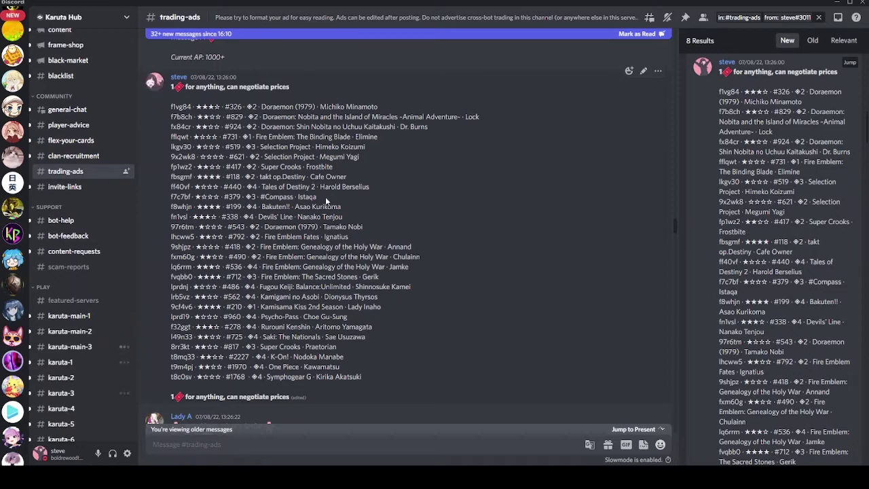
{"action": "left_click_drag", "start_coordinate": [325, 197], "coordinate": [245, 197]}
{"action": "key", "text": "ctrl+c"}
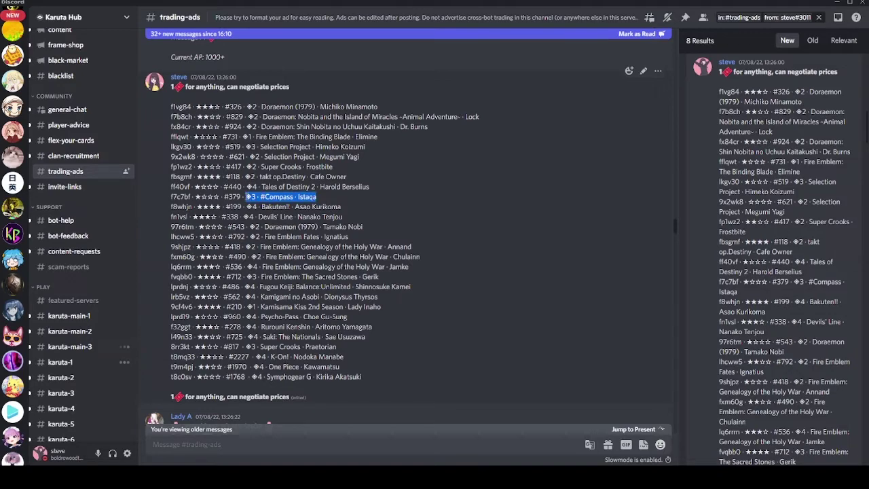
{"action": "left_click", "coordinate": [819, 17]}
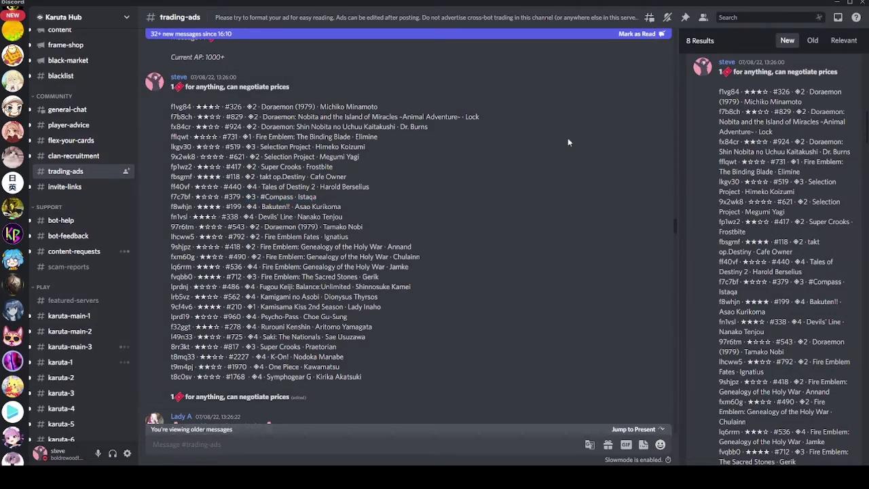
Search #trading-ads for '◈3 · #Compass · Istaqa', returning 35 results led by the user's ad.
{"action": "key", "text": "ctrl+f"}
{"action": "key", "text": "ctrl+v"}
{"action": "key", "text": "Return"}
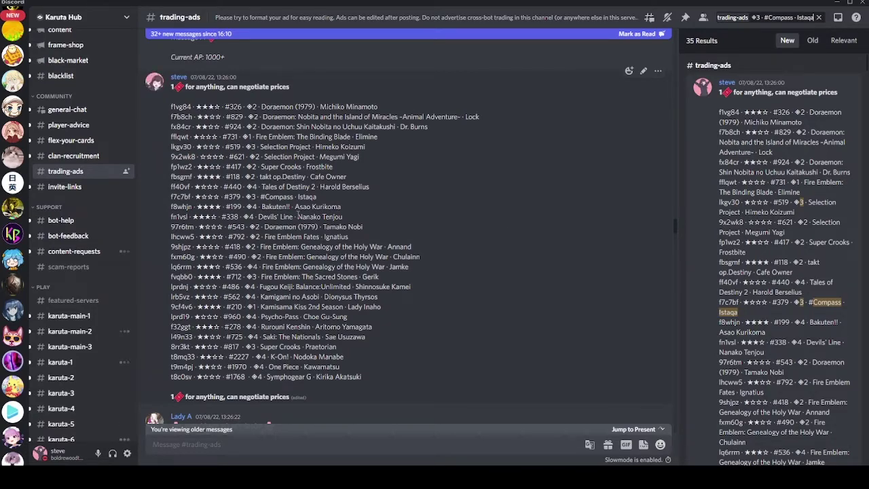
{"action": "double_click", "coordinate": [292, 197]}
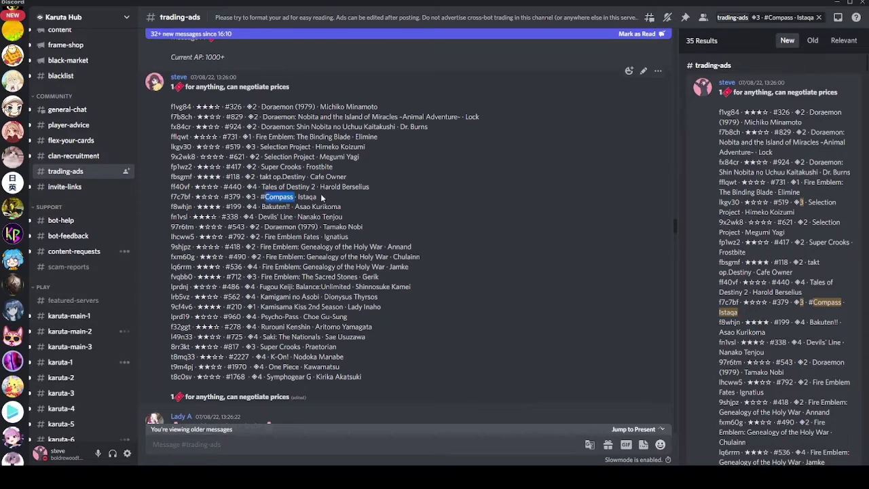
{"action": "left_click", "coordinate": [322, 197]}
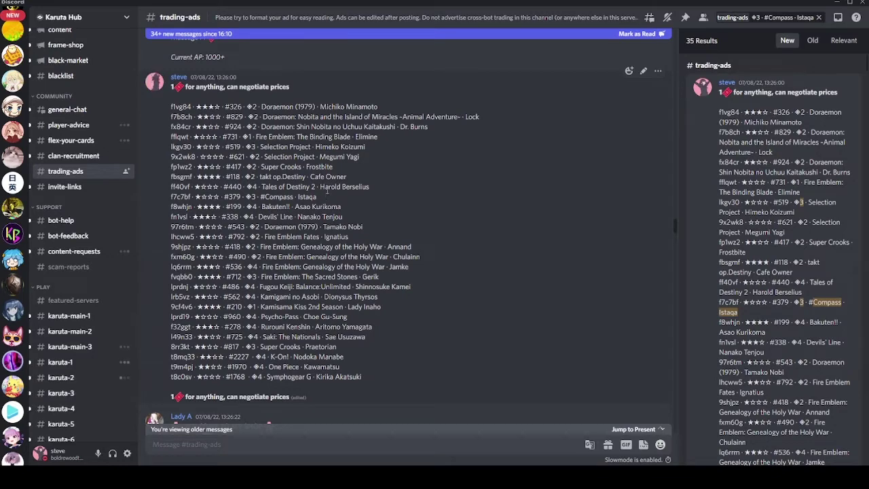
Rerun the from:steve trading-ads search from history and look over the ads' price lines.
{"action": "left_click", "coordinate": [818, 18]}
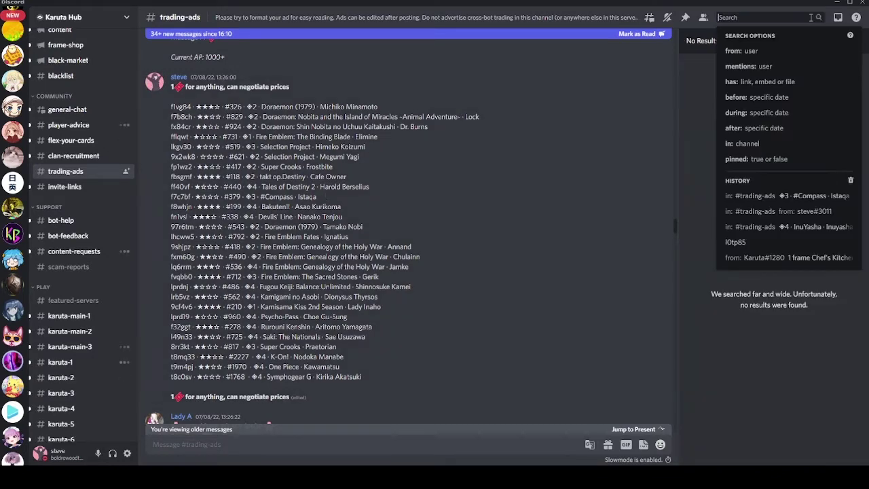
{"action": "left_click", "coordinate": [786, 213]}
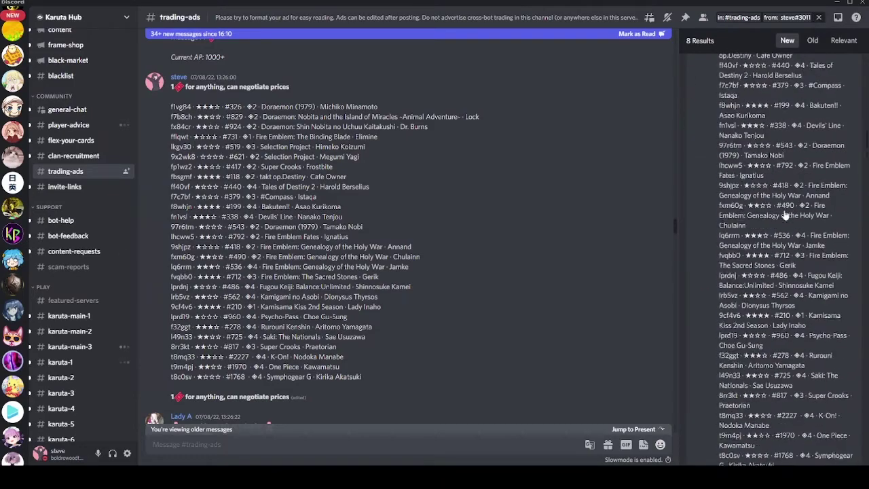
{"action": "scroll", "coordinate": [784, 214], "scroll_direction": "down", "scroll_amount": 15}
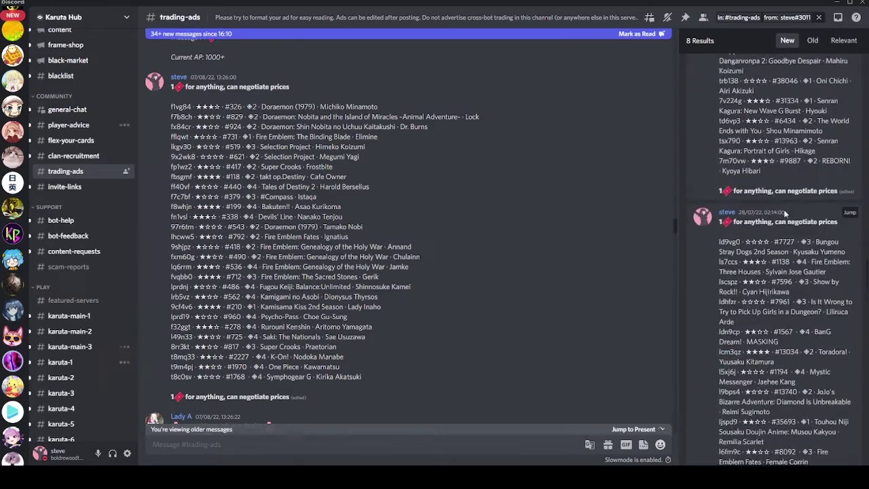
{"action": "scroll", "coordinate": [784, 215], "scroll_direction": "down", "scroll_amount": 15}
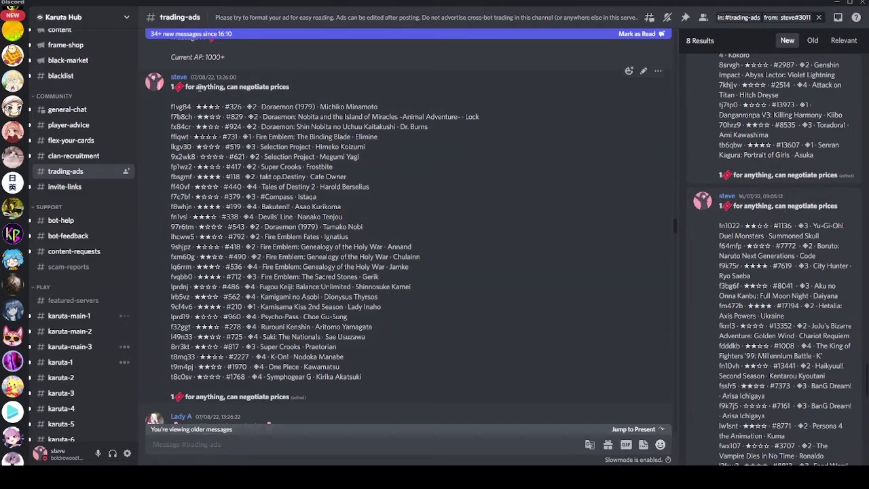
{"action": "triple_click", "coordinate": [194, 84]}
{"action": "left_click", "coordinate": [241, 396]}
{"action": "triple_click", "coordinate": [241, 396]}
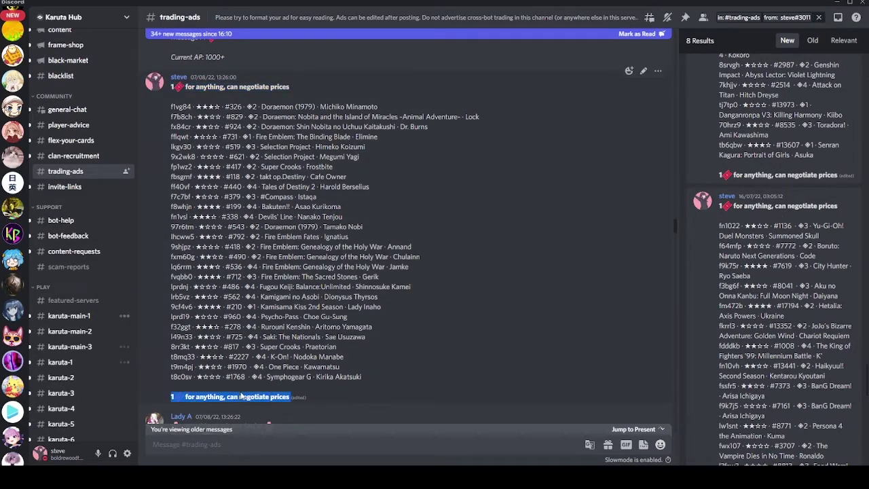
{"action": "left_click", "coordinate": [472, 336]}
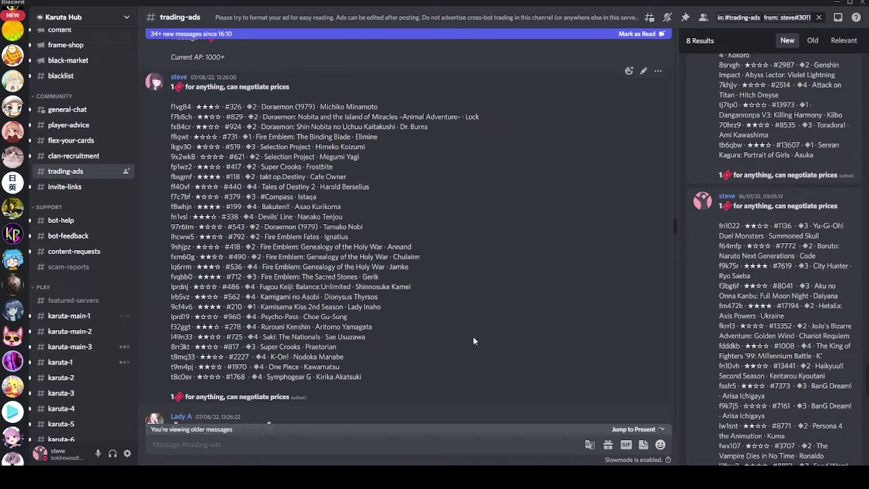
{"action": "scroll", "coordinate": [781, 298], "scroll_direction": "down", "scroll_amount": 5}
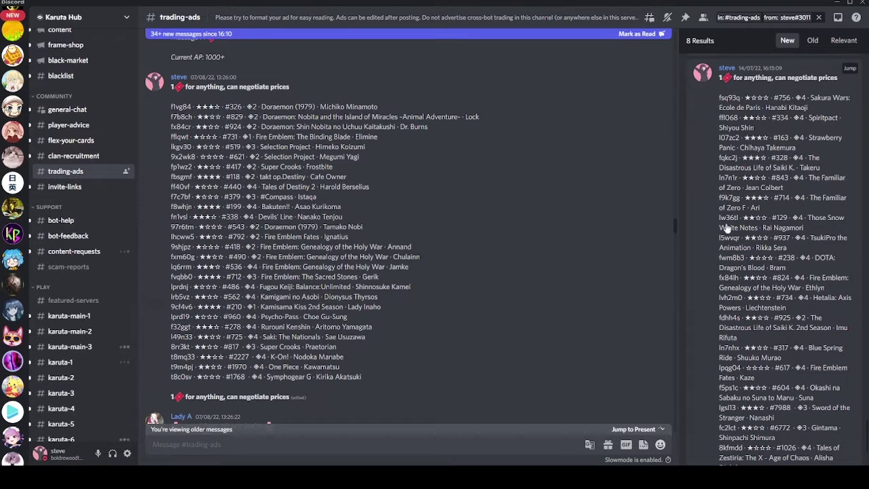
Jump to the user's 14/07/22 sell ad, edit it, and save it unchanged.
{"action": "left_click", "coordinate": [721, 208]}
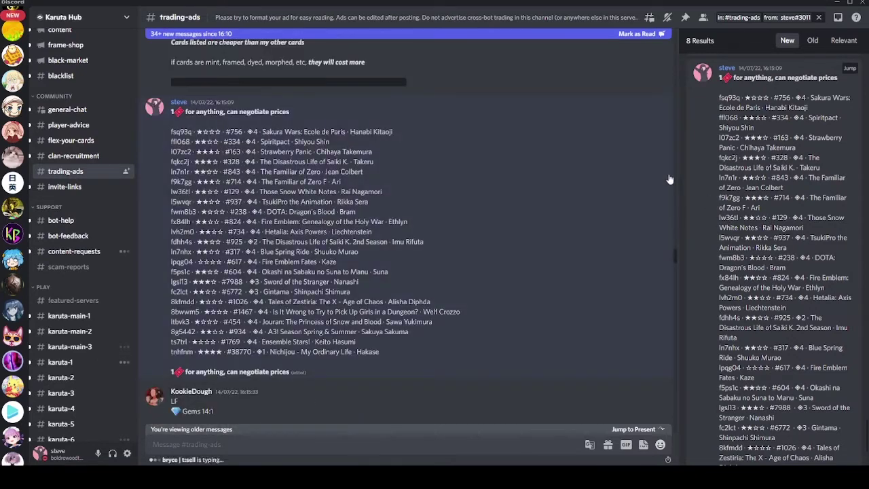
{"action": "left_click", "coordinate": [639, 97]}
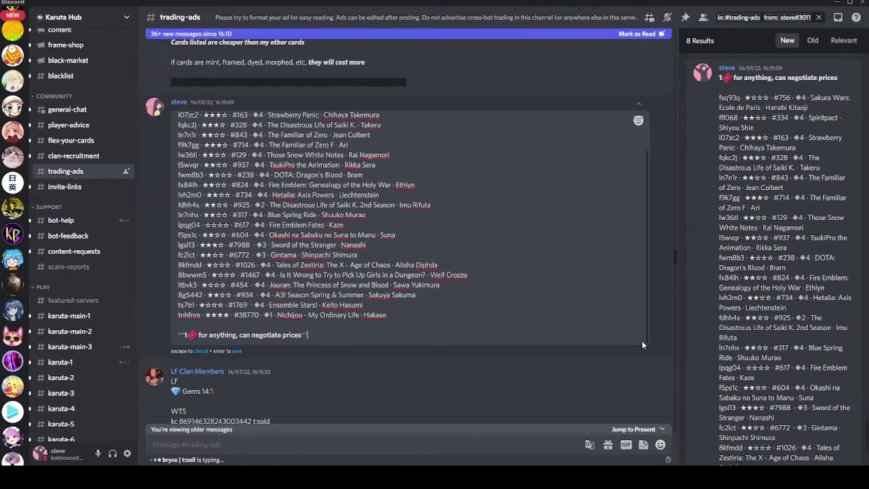
{"action": "key", "text": "Return"}
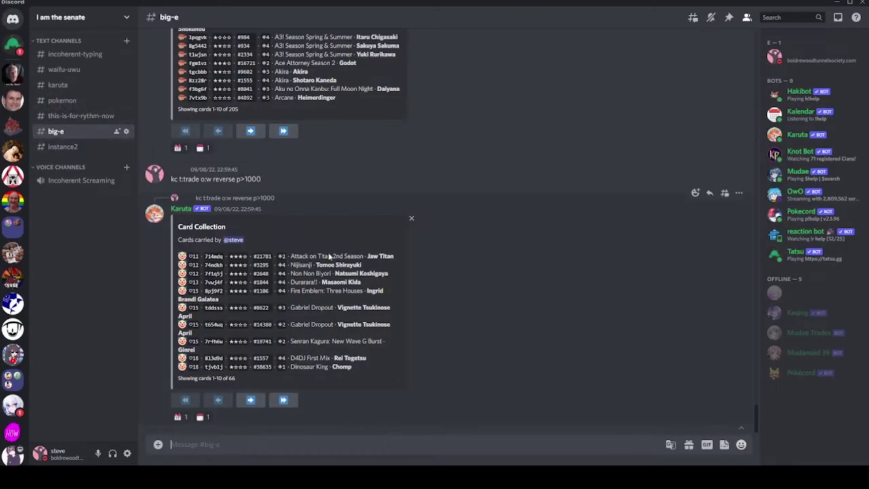
Tag cards 714mdq, 74ndkh, 7f1q5j and 7vwj4f with a 'kt ad' command in big-e.
{"action": "left_click_drag", "start_coordinate": [369, 286], "coordinate": [204, 256]}
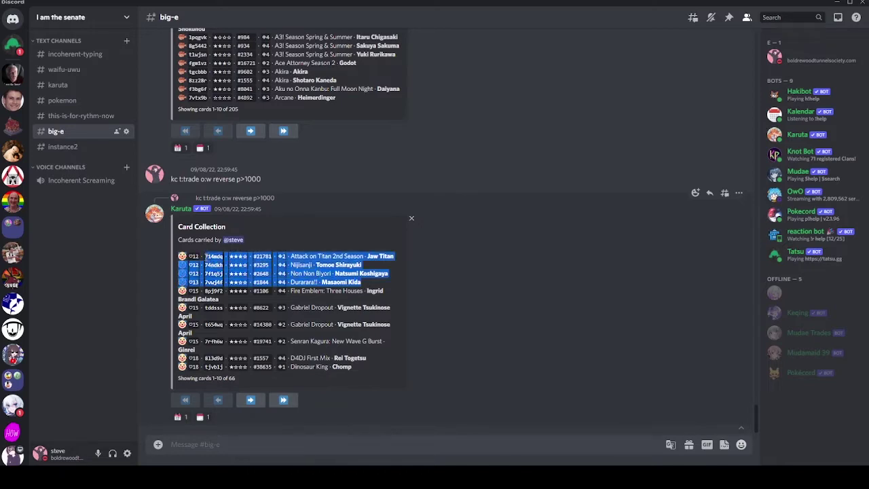
{"action": "double_click", "coordinate": [214, 256]}
{"action": "key", "text": "ctrl+c"}
{"action": "type", "text": "k"}
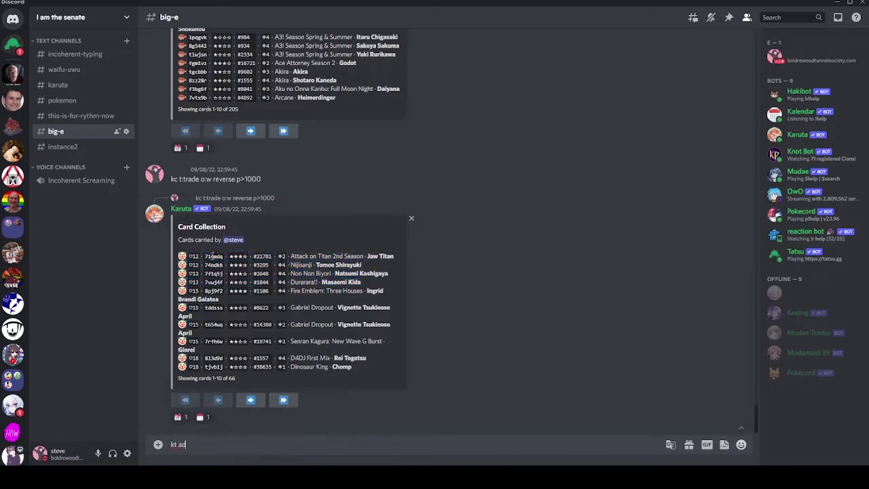
{"action": "type", "text": "t ad"}
{"action": "key", "text": "ctrl+v"}
{"action": "type", "text": ","}
{"action": "double_click", "coordinate": [213, 265]}
{"action": "key", "text": "ctrl+c"}
{"action": "key", "text": "ctrl+v"}
{"action": "type", "text": ","}
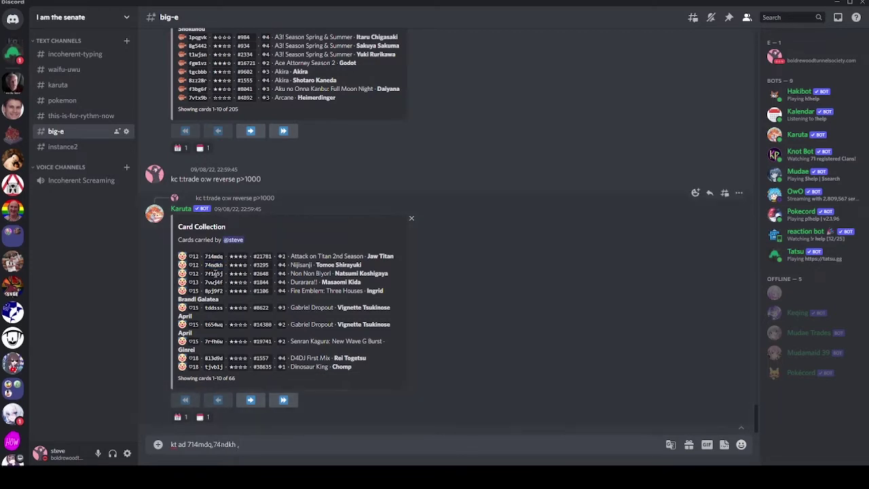
{"action": "double_click", "coordinate": [214, 273]}
{"action": "key", "text": "ctrl+c"}
{"action": "key", "text": "ctrl+v"}
{"action": "type", "text": ","}
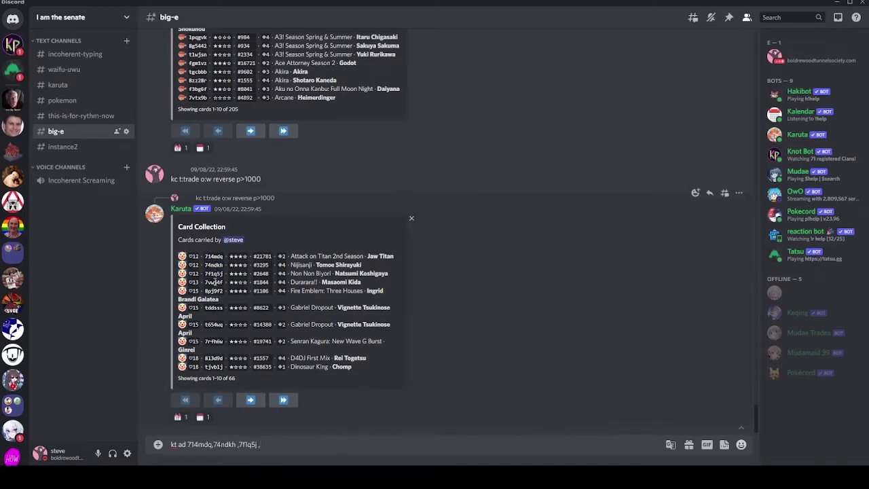
{"action": "double_click", "coordinate": [215, 281]}
{"action": "key", "text": "ctrl+c"}
{"action": "key", "text": "ctrl+v"}
{"action": "key", "text": "Return"}
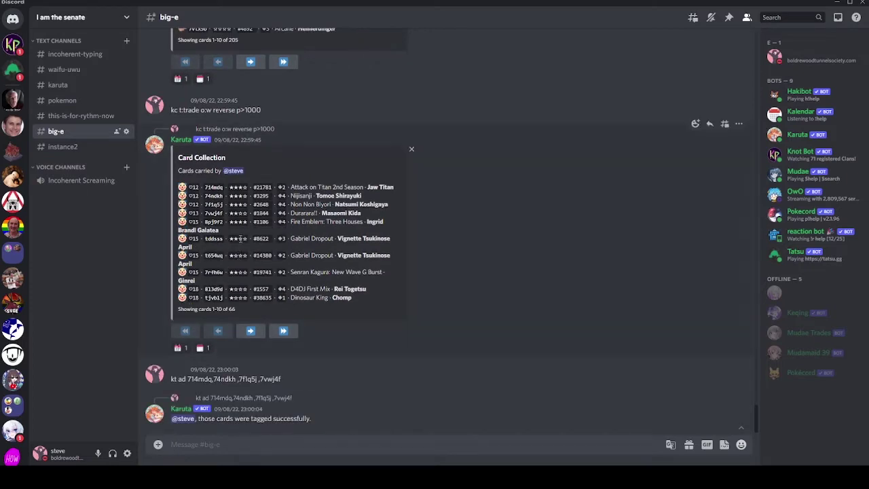
Select the four tagged card rows and go back to Karuta Hub's #trading-ads.
{"action": "left_click_drag", "start_coordinate": [372, 216], "coordinate": [205, 187]}
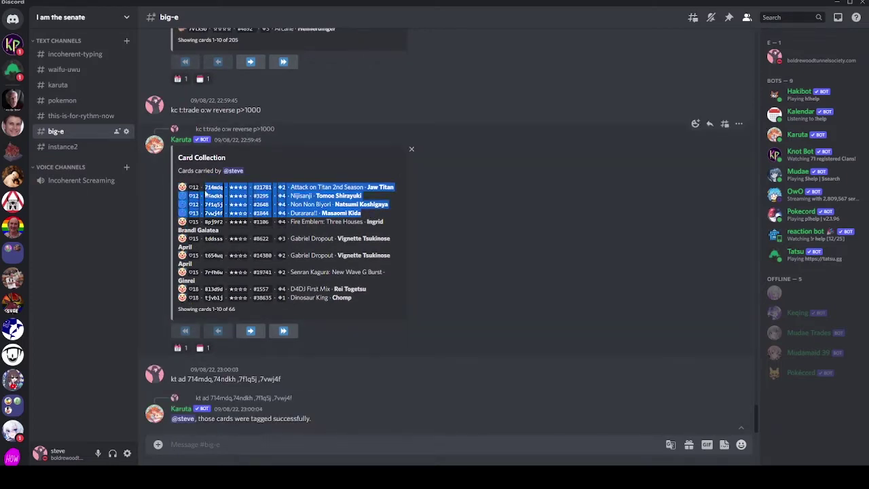
{"action": "scroll", "coordinate": [12, 224], "scroll_direction": "down", "scroll_amount": 10}
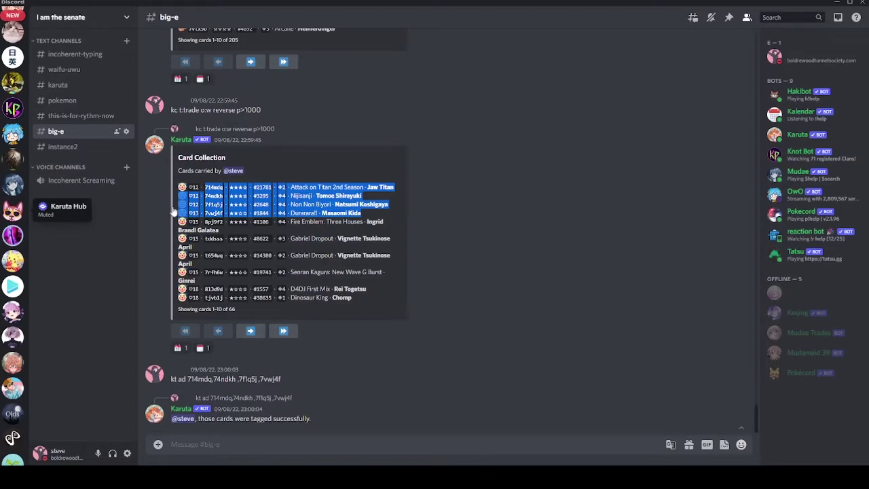
{"action": "left_click", "coordinate": [12, 211]}
Jump to the user's sell post from the search results and begin editing it.
{"action": "scroll", "coordinate": [804, 287], "scroll_direction": "down", "scroll_amount": 10}
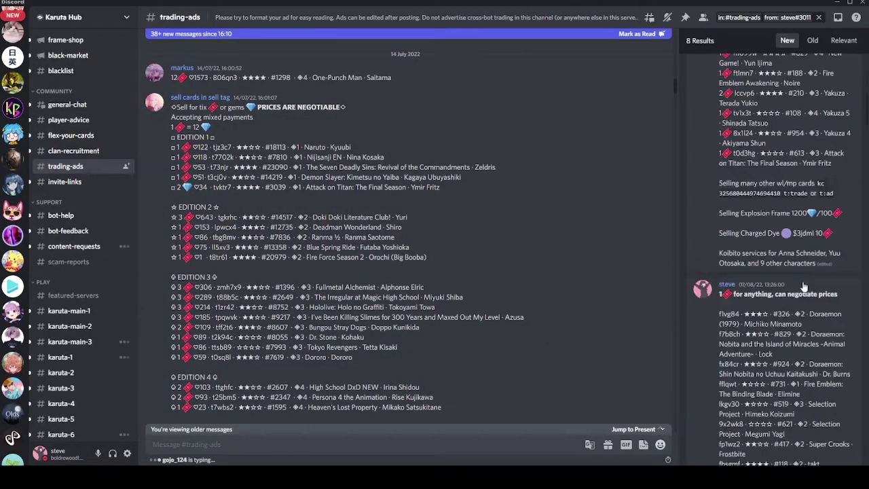
{"action": "scroll", "coordinate": [804, 287], "scroll_direction": "down", "scroll_amount": 10}
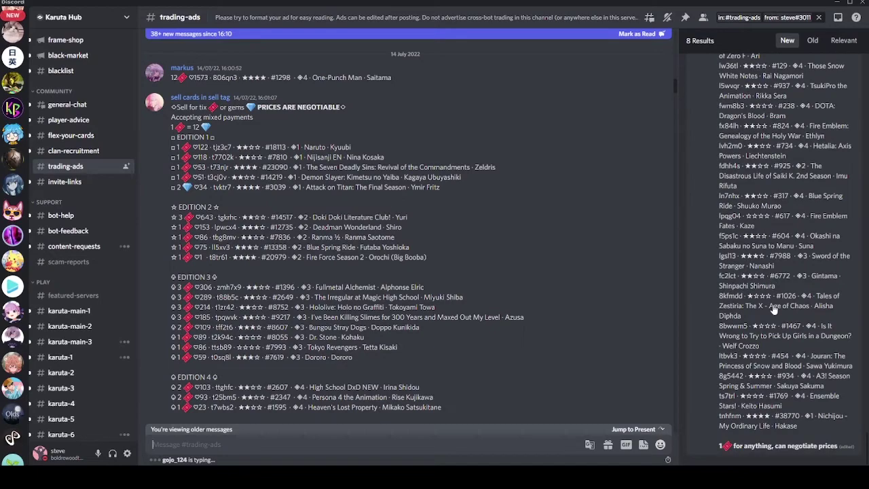
{"action": "left_click", "coordinate": [774, 309]}
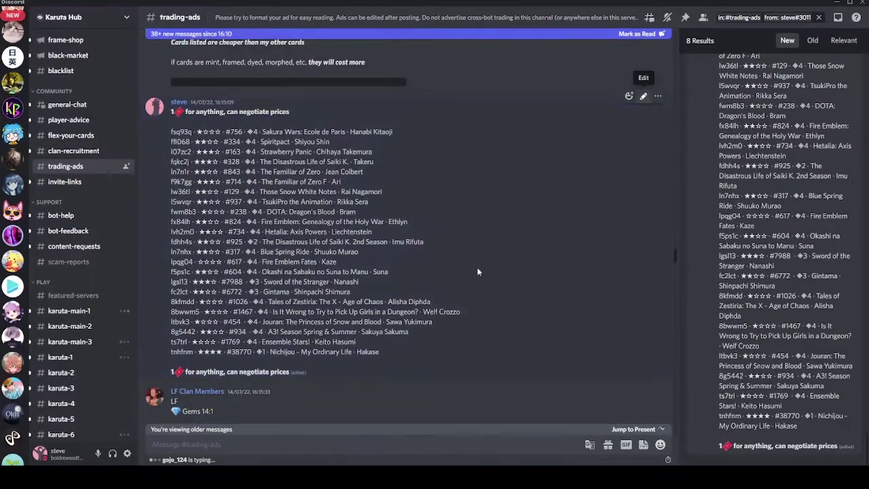
{"action": "left_click", "coordinate": [645, 101]}
Paste the four card lines after Hakase, remove their emoji/♡ prefixes, and save the post.
{"action": "left_click", "coordinate": [403, 312]}
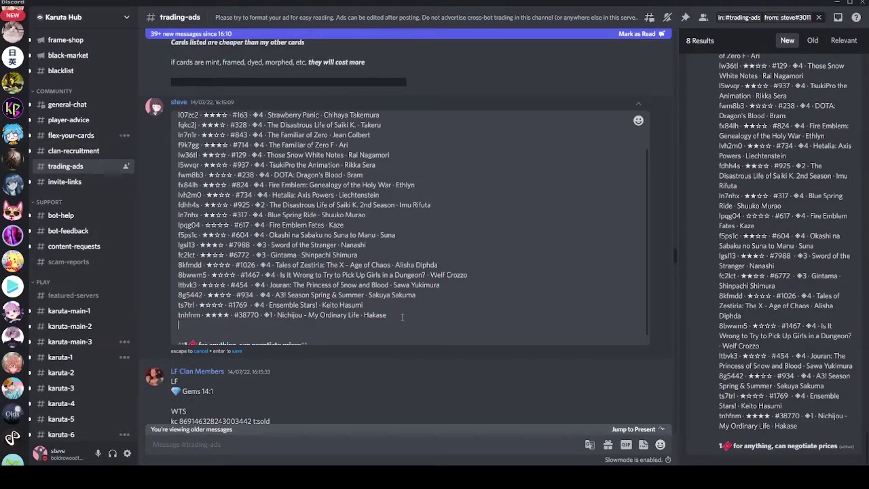
{"action": "key", "text": "ctrl+v"}
{"action": "left_click", "coordinate": [205, 315], "text": "shift"}
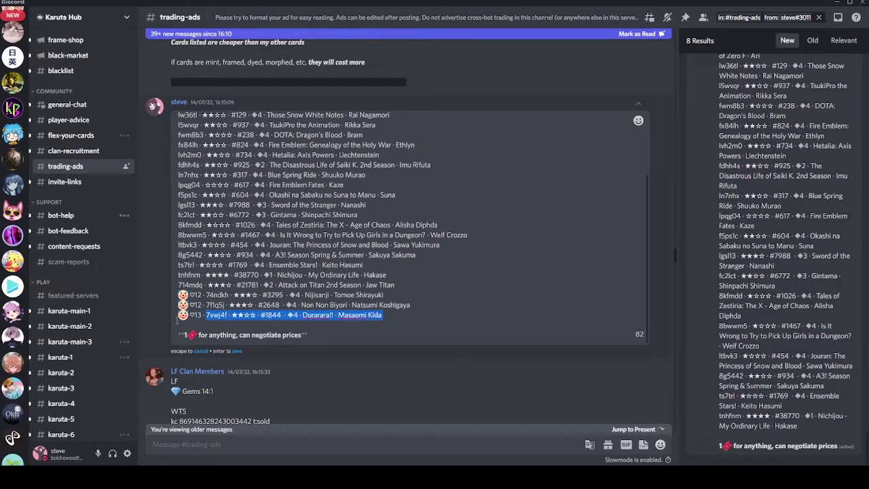
{"action": "left_click_drag", "start_coordinate": [205, 315], "coordinate": [178, 295]}
{"action": "key", "text": "BackSpace"}
{"action": "key", "text": "BackSpace"}
{"action": "key", "text": "BackSpace"}
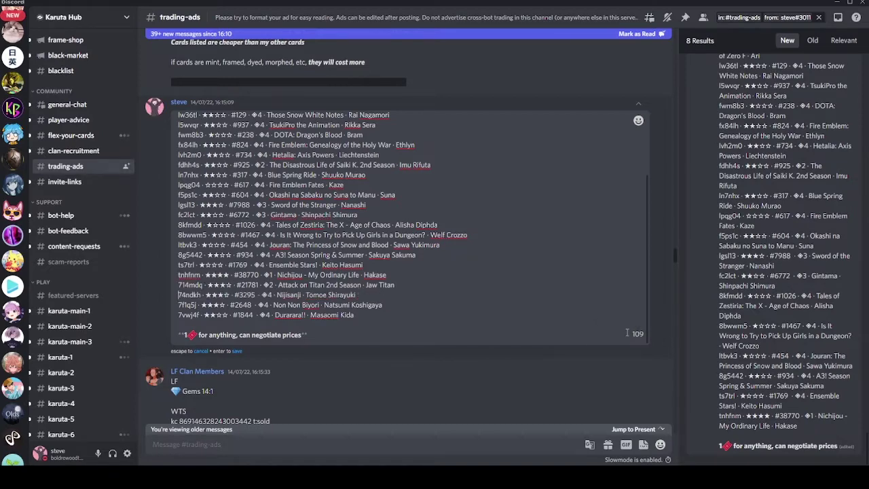
{"action": "left_click", "coordinate": [469, 323]}
{"action": "key", "text": "Return"}
{"action": "scroll", "coordinate": [12, 149], "scroll_direction": "down", "scroll_amount": 3}
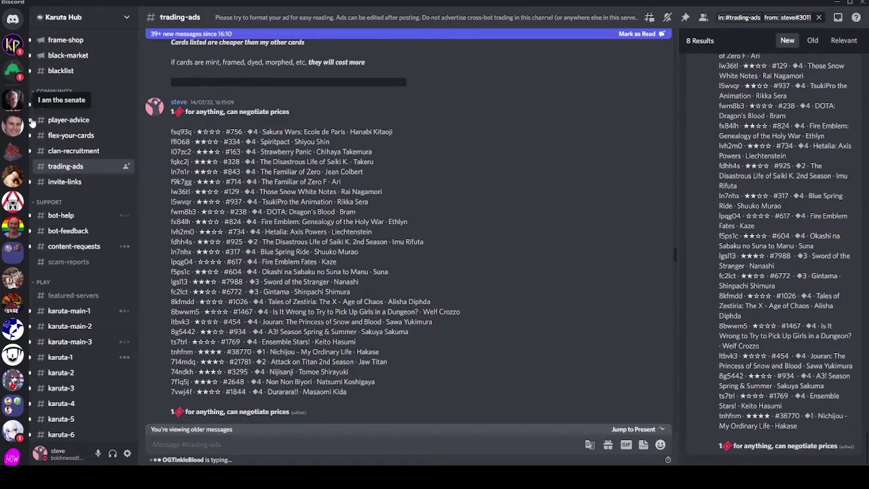
Tag card 8pj9f2 in big-e by sending 'kt ad 8pj9f2'.
{"action": "left_click", "coordinate": [14, 101]}
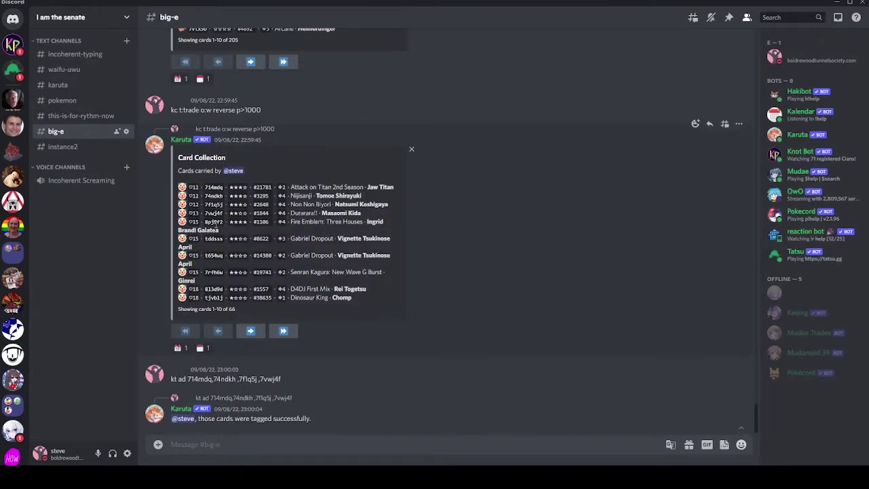
{"action": "double_click", "coordinate": [213, 222]}
{"action": "key", "text": "ctrl+c"}
{"action": "type", "text": "kt ad"}
{"action": "key", "text": "ctrl+v"}
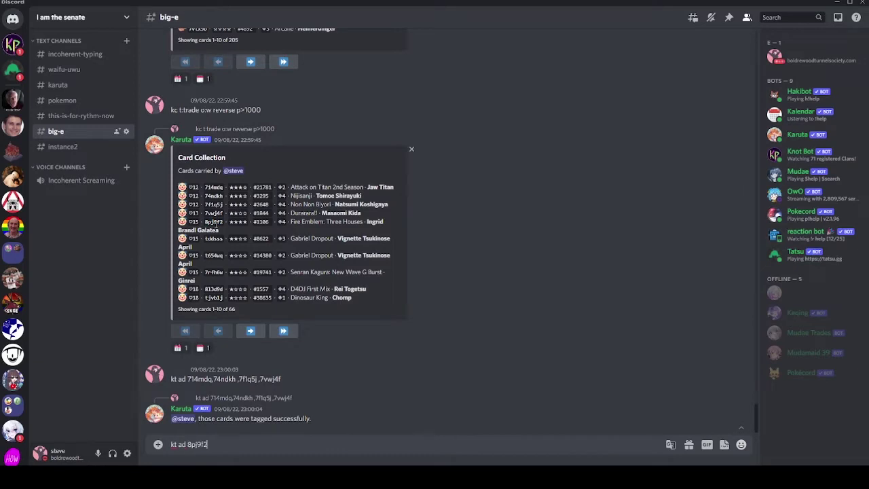
{"action": "key", "text": "Return"}
Select the Ingrid Brandl Galatea card line in Karuta's reply.
{"action": "double_click", "coordinate": [217, 160]}
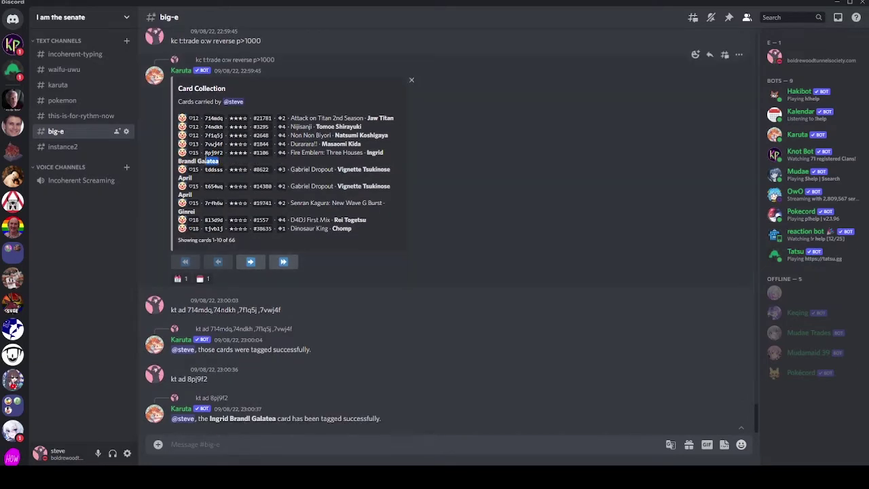
{"action": "left_click_drag", "start_coordinate": [221, 160], "coordinate": [204, 152]}
{"action": "scroll", "coordinate": [12, 271], "scroll_direction": "down", "scroll_amount": 5}
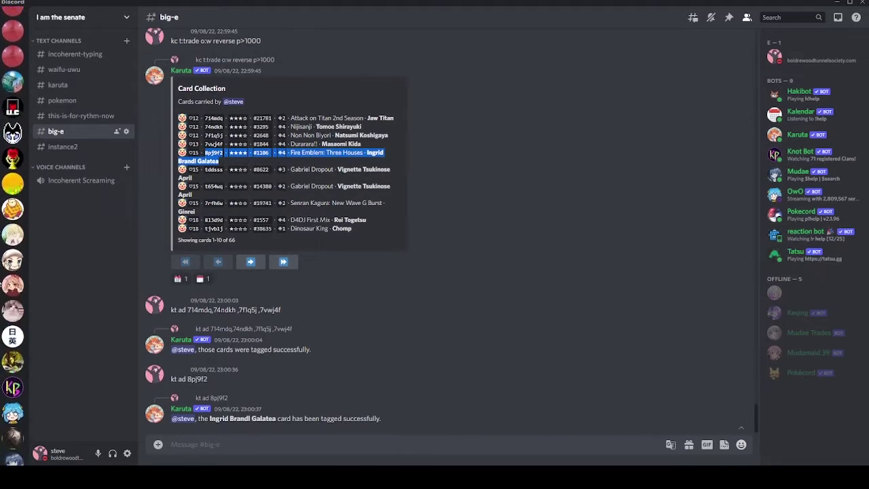
{"action": "scroll", "coordinate": [12, 356], "scroll_direction": "down", "scroll_amount": 3}
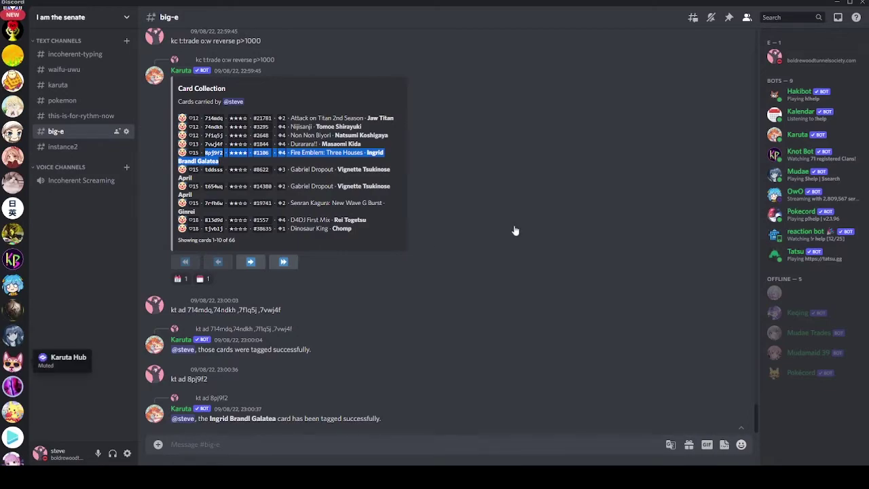
Add the 8pj9f2 Ingrid Brandl Galatea card line to the end of the sell post.
{"action": "key", "text": "alt+Left"}
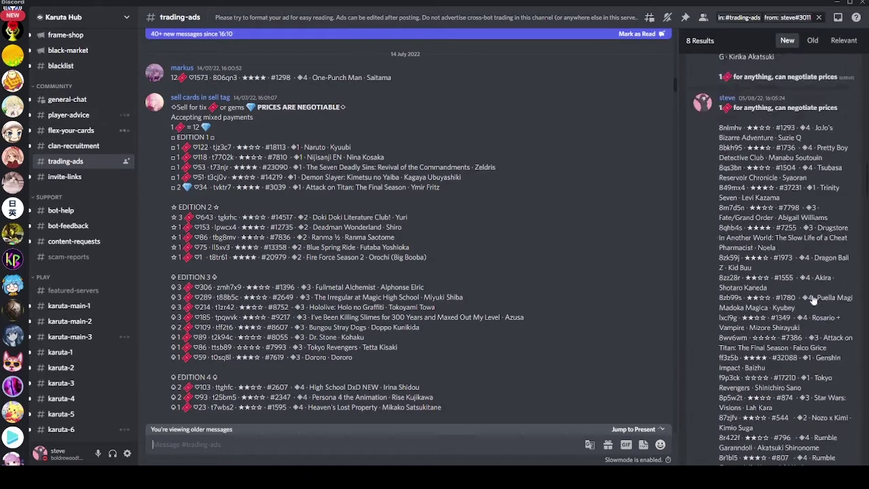
{"action": "scroll", "coordinate": [814, 301], "scroll_direction": "down", "scroll_amount": 15}
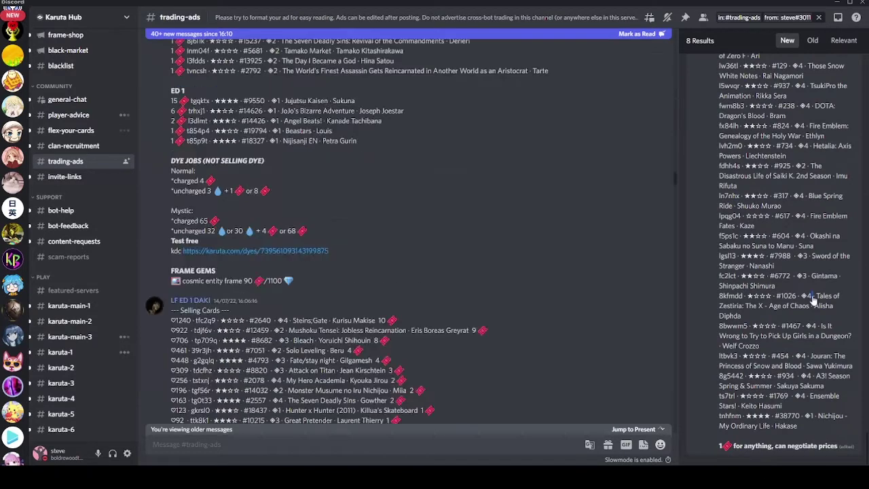
{"action": "left_click", "coordinate": [813, 301]}
{"action": "left_click", "coordinate": [641, 79]}
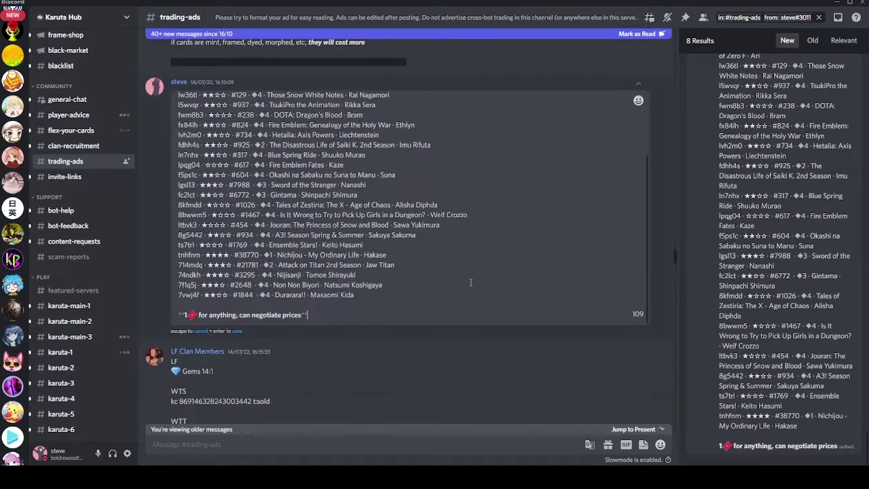
{"action": "left_click", "coordinate": [373, 299]}
{"action": "key", "text": "shift+Return"}
{"action": "key", "text": "ctrl+v"}
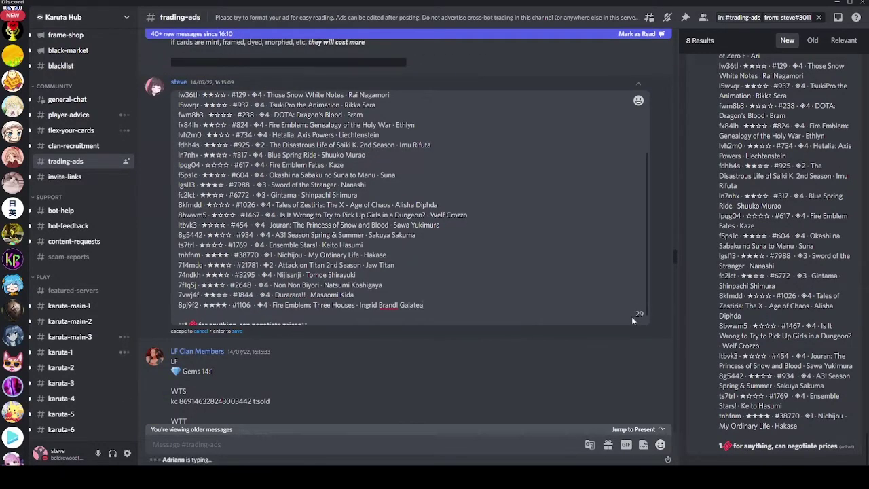
Repost the full card list as a new #trading-ads message and start deleting the old post.
{"action": "scroll", "coordinate": [315, 316], "scroll_direction": "down", "scroll_amount": 1}
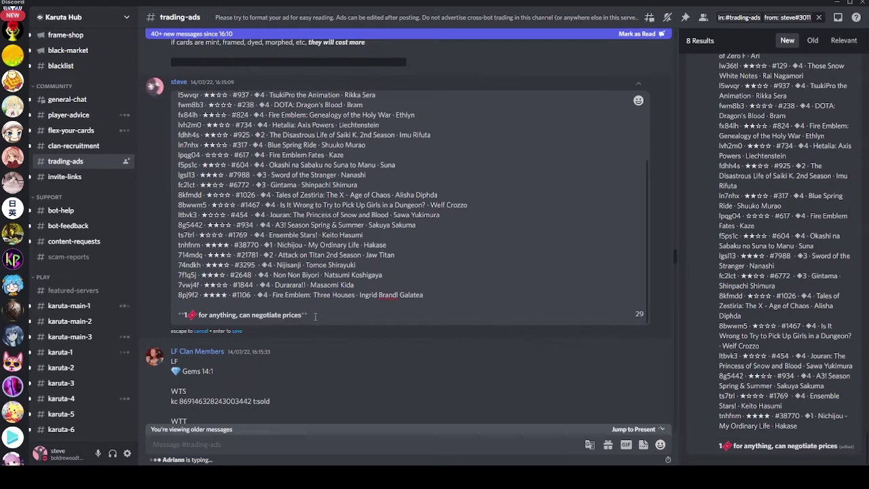
{"action": "left_click_drag", "start_coordinate": [315, 317], "coordinate": [174, 99]}
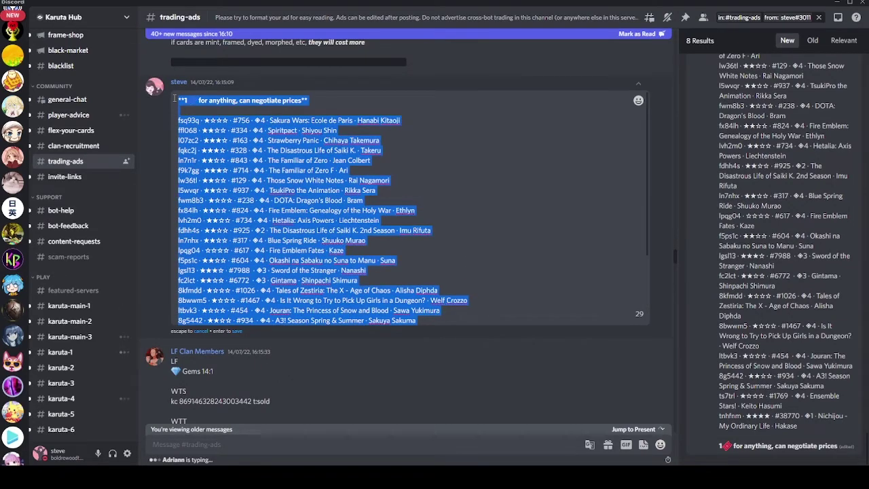
{"action": "key", "text": "ctrl+c"}
{"action": "key", "text": "Escape"}
{"action": "key", "text": "ctrl+v"}
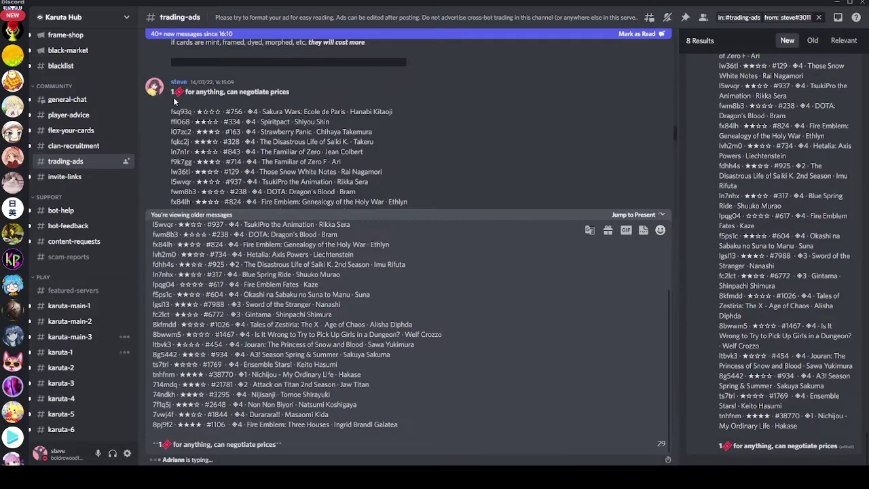
{"action": "key", "text": "Return"}
{"action": "left_click", "coordinate": [658, 76]}
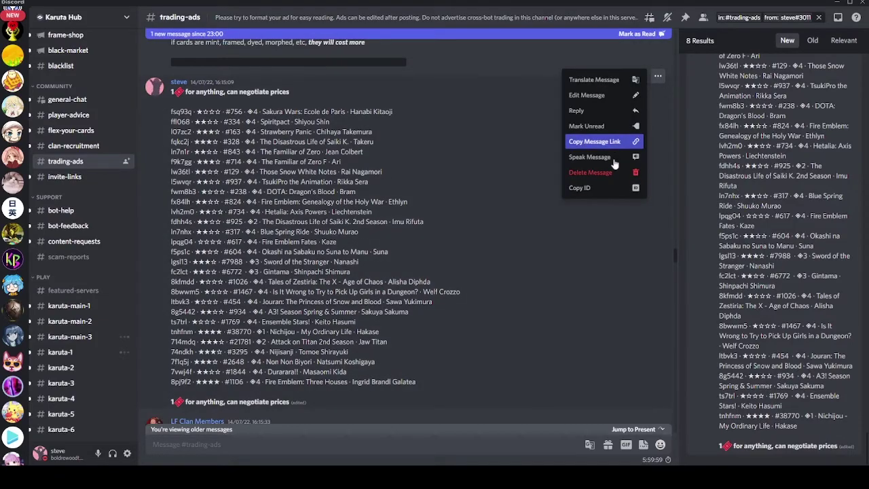
{"action": "left_click", "coordinate": [590, 173]}
Confirm deletion of the old sell post and scroll up to the new 09/08/22 ad.
{"action": "left_click", "coordinate": [493, 355]}
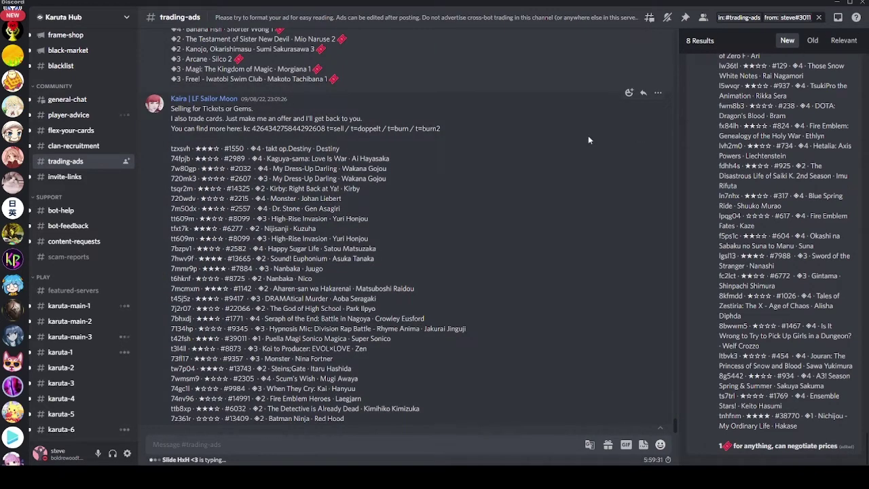
{"action": "scroll", "coordinate": [588, 136], "scroll_direction": "up", "scroll_amount": 10}
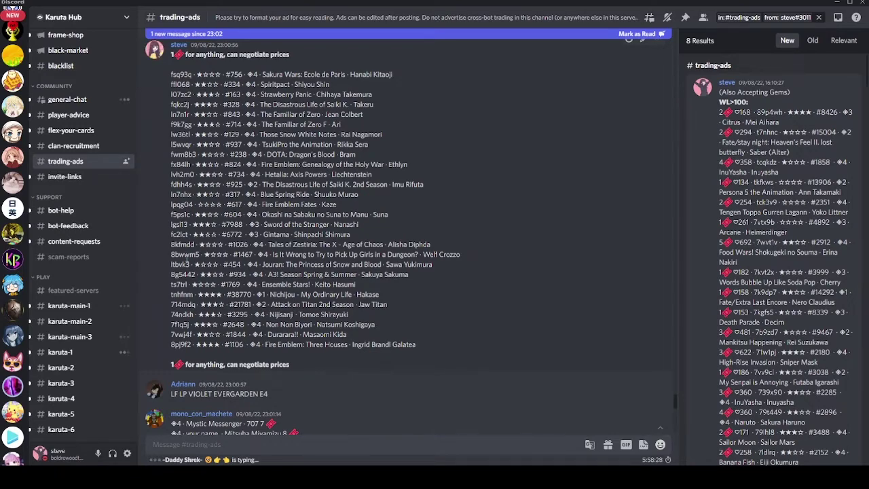
{"action": "double_click", "coordinate": [184, 255]}
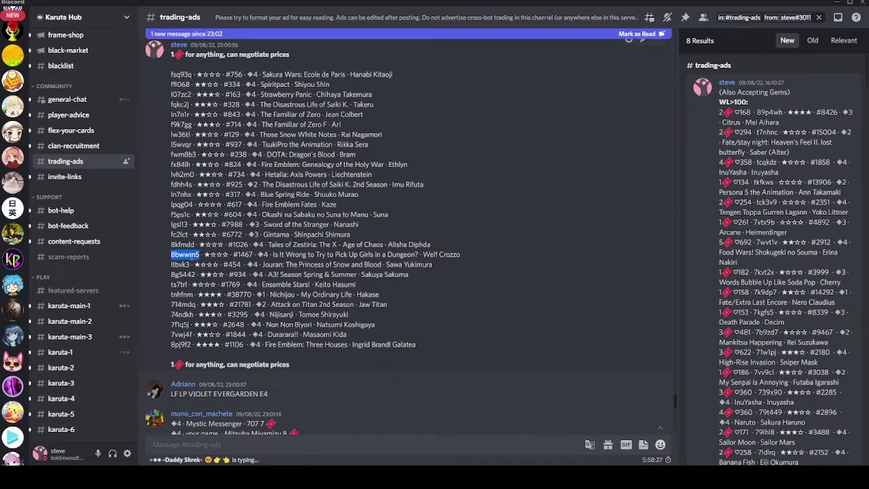
{"action": "left_click_drag", "start_coordinate": [204, 255], "coordinate": [254, 255]}
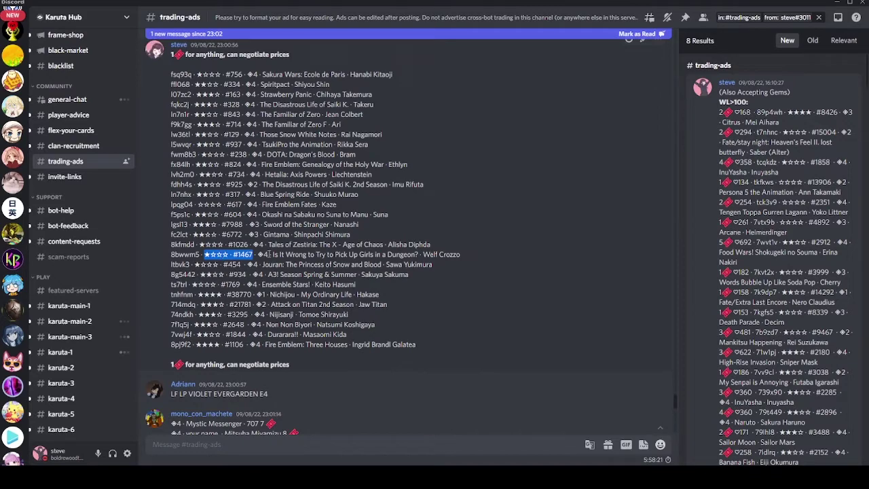
{"action": "left_click_drag", "start_coordinate": [269, 254], "coordinate": [255, 261]}
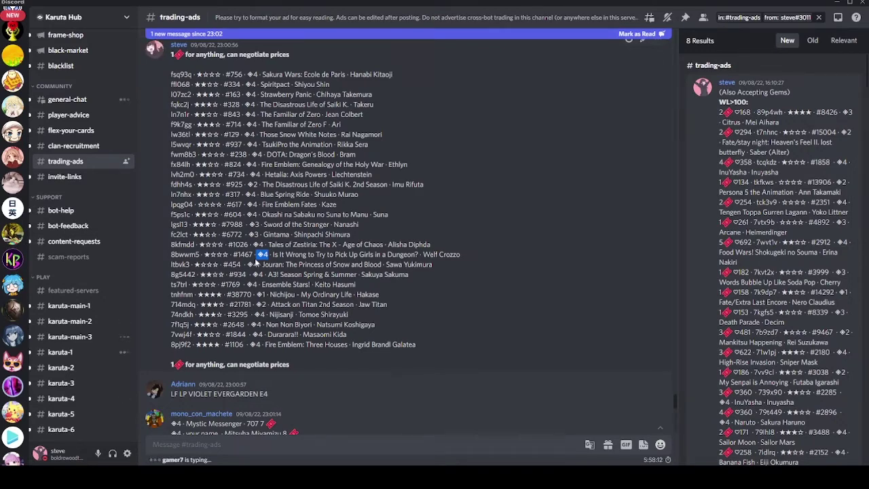
{"action": "left_click", "coordinate": [352, 259]}
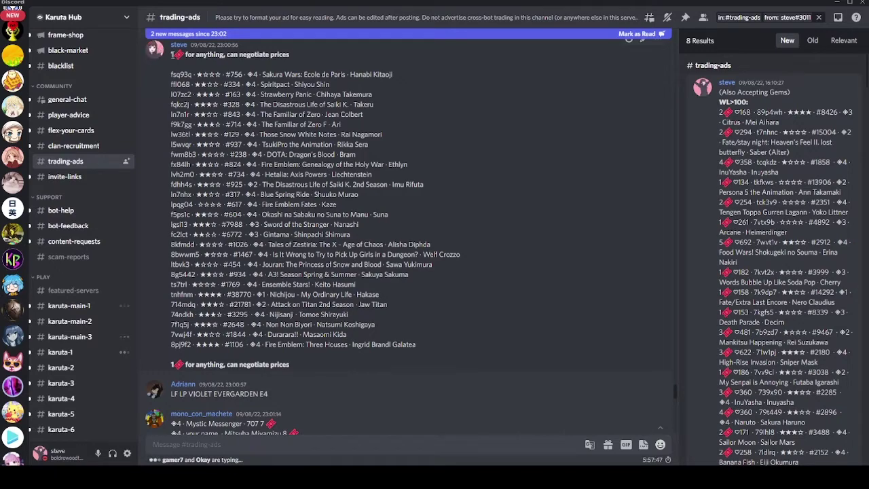
{"action": "scroll", "coordinate": [528, 207], "scroll_direction": "down", "scroll_amount": 1}
{"action": "scroll", "coordinate": [527, 204], "scroll_direction": "down", "scroll_amount": 15}
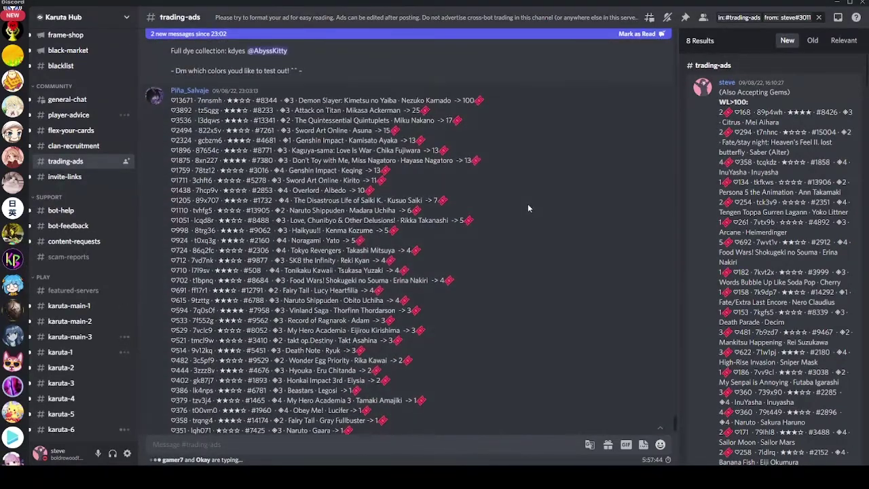
{"action": "scroll", "coordinate": [528, 204], "scroll_direction": "down", "scroll_amount": 1}
{"action": "scroll", "coordinate": [528, 208], "scroll_direction": "up", "scroll_amount": 20}
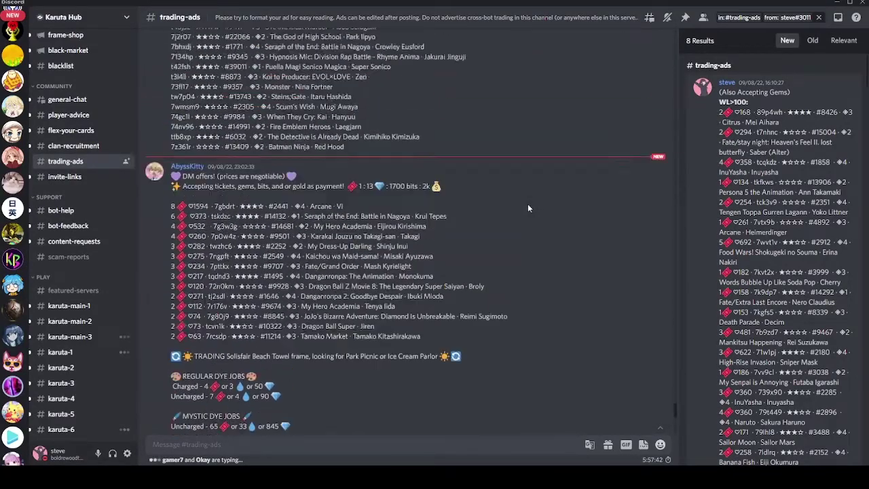
{"action": "scroll", "coordinate": [527, 208], "scroll_direction": "down", "scroll_amount": 5}
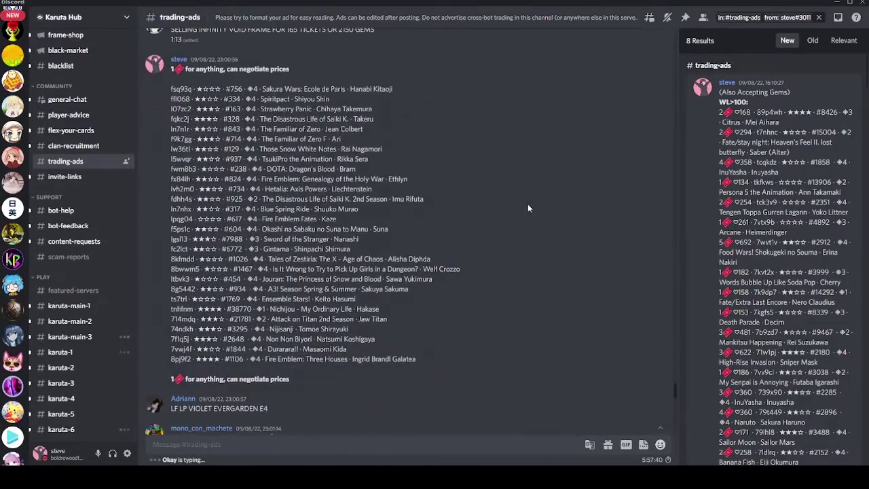